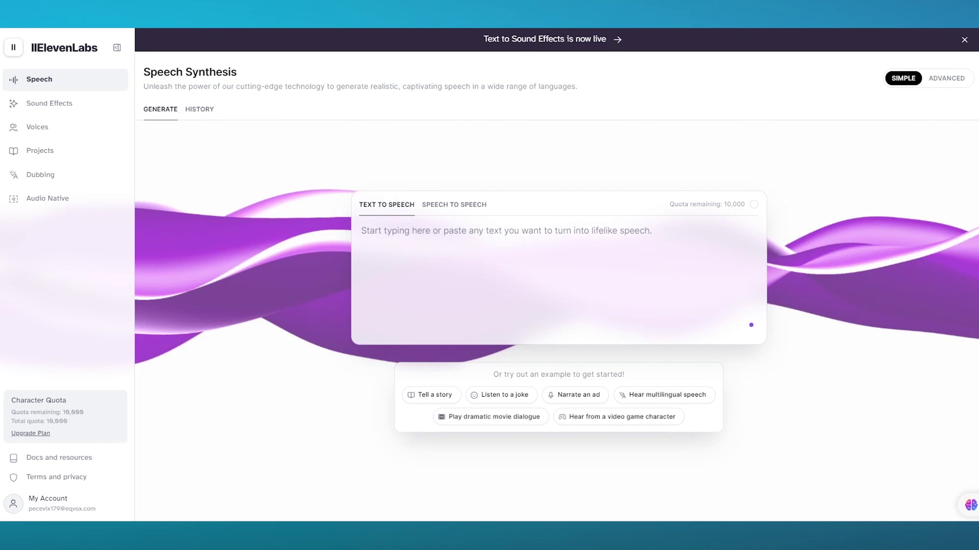
# Generate speech of 'Hi my name is Jessica' using the Alice voice.
pyautogui.click(481, 249)
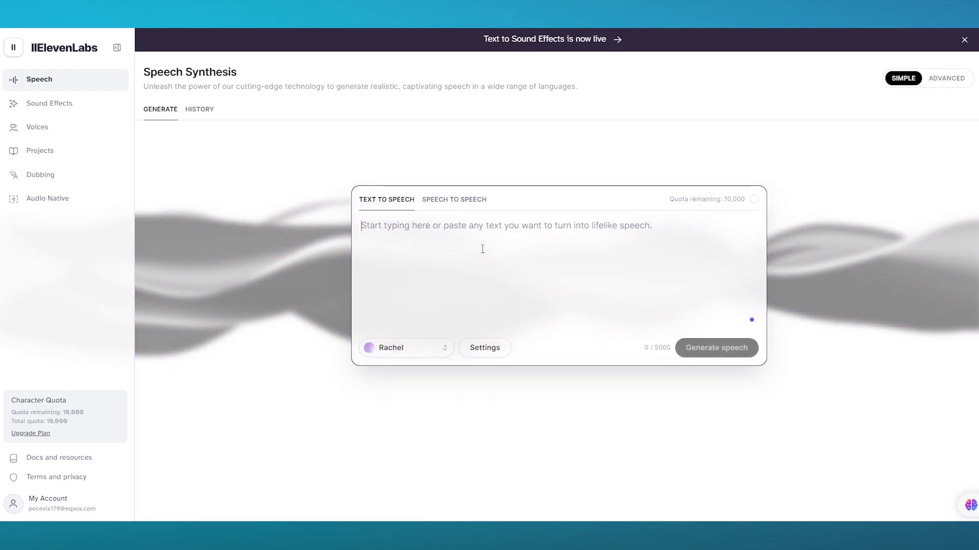
pyautogui.write('Hi my name is Jessica')
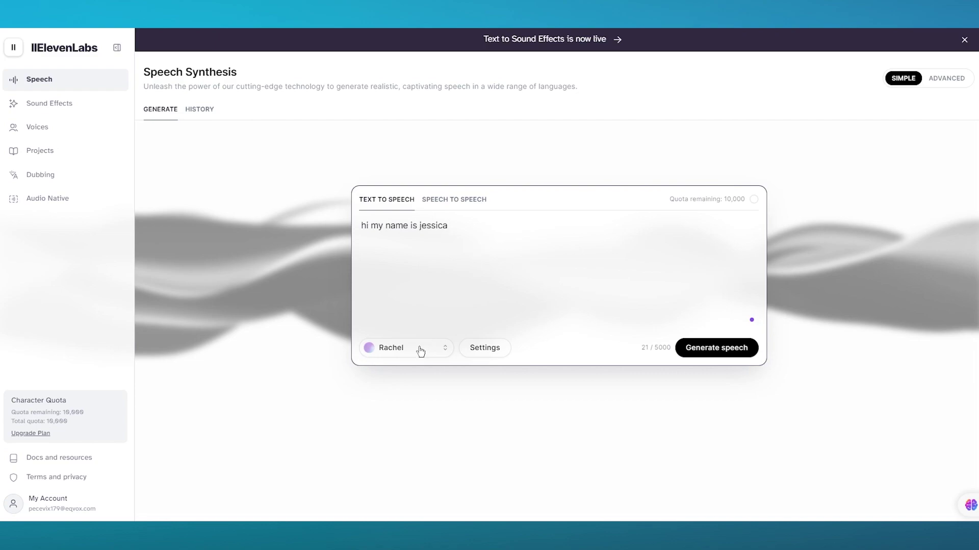
pyautogui.click(412, 352)
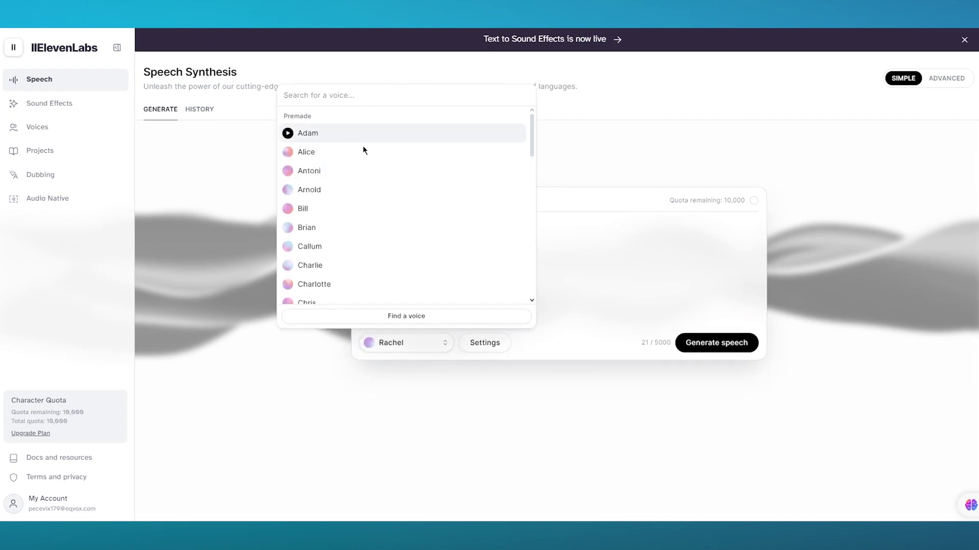
pyautogui.click(358, 155)
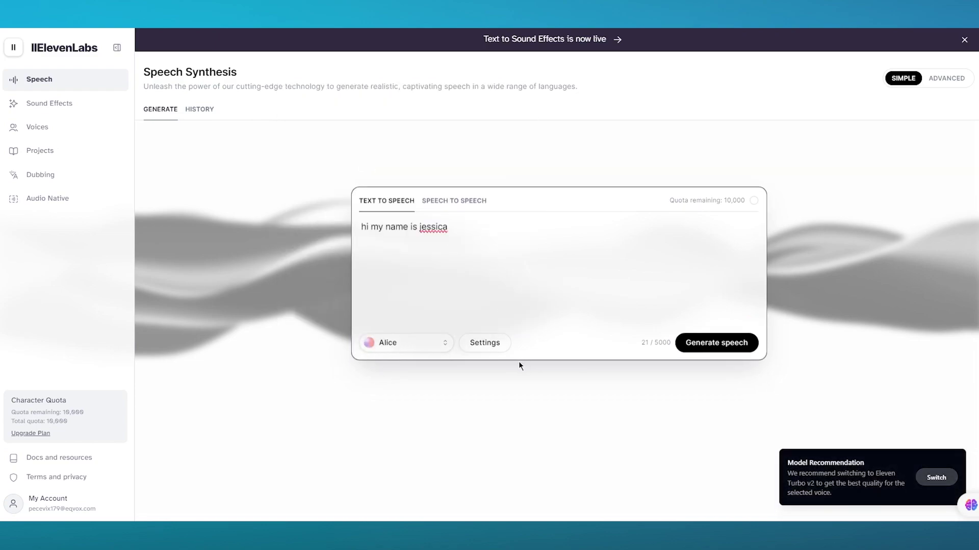
pyautogui.click(476, 341)
pyautogui.click(494, 341)
pyautogui.click(712, 345)
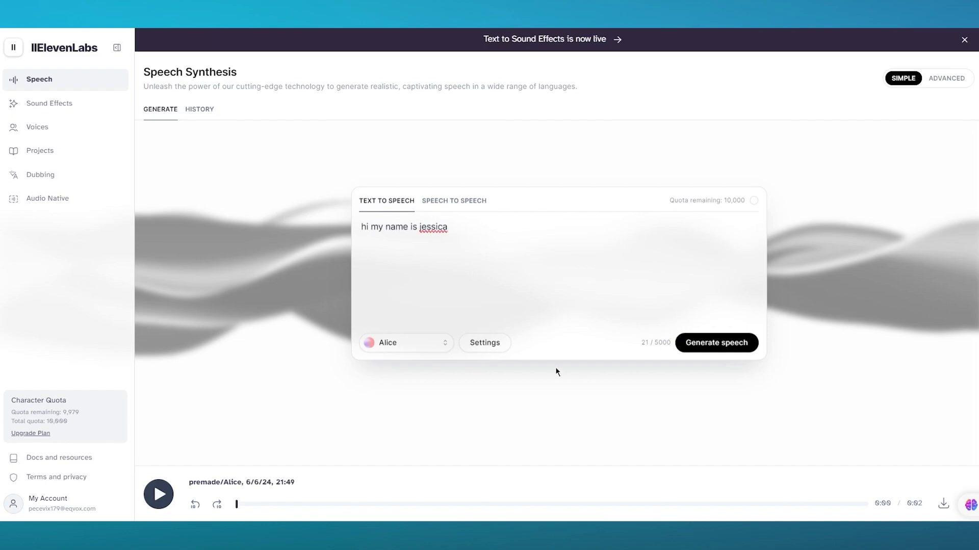
# Regenerate the same line with the Charlotte voice, dismissing the model recommendation notice.
pyautogui.click(414, 344)
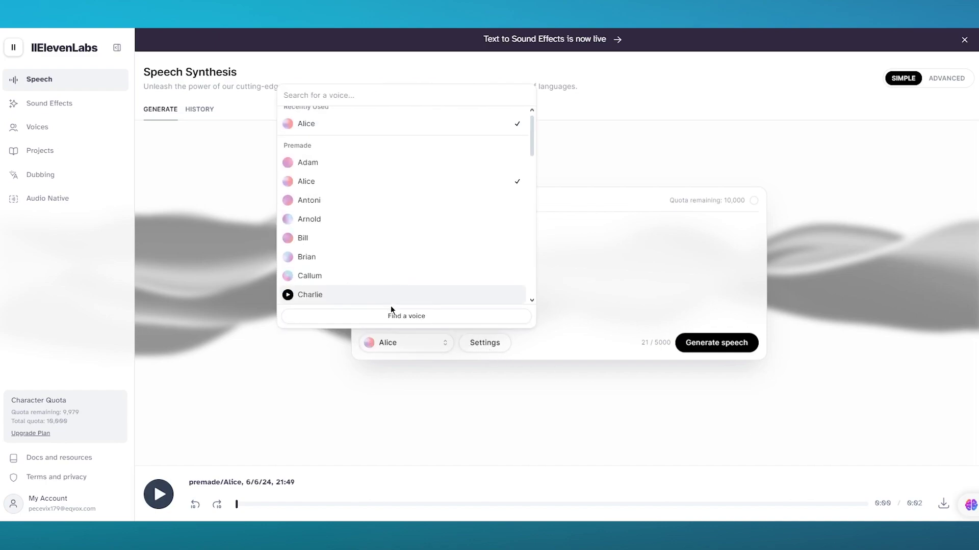
pyautogui.scroll(-3, 390, 295)
pyautogui.click(340, 203)
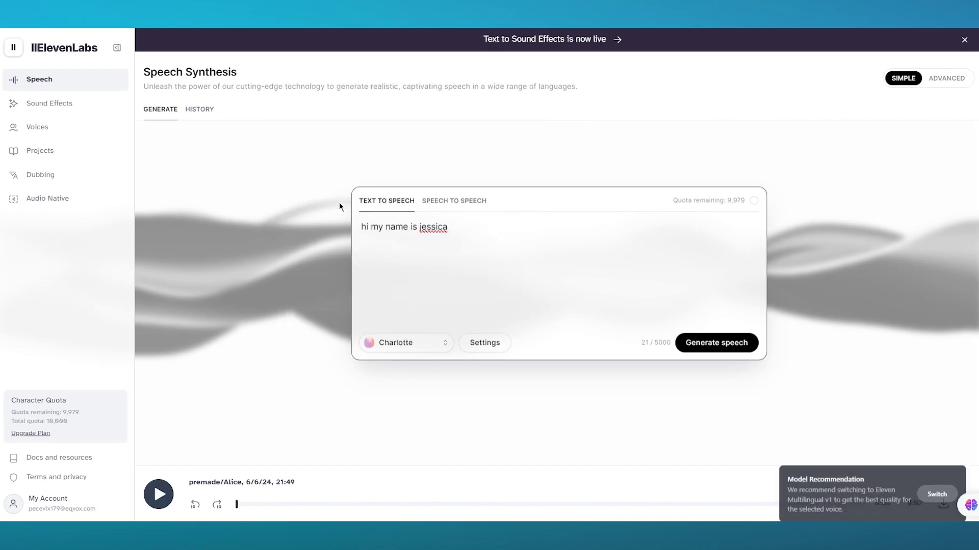
pyautogui.click(936, 490)
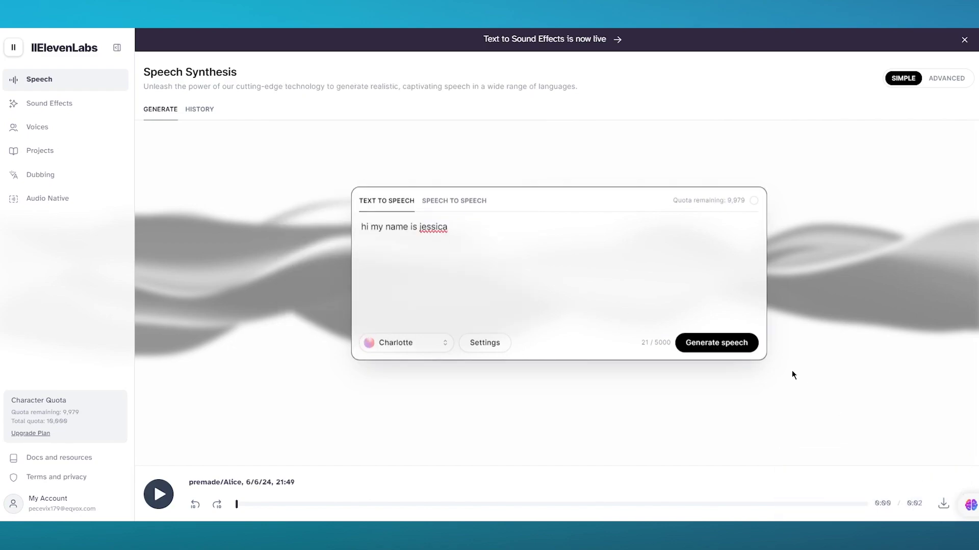
pyautogui.hotkey('ctrl', 'Return')
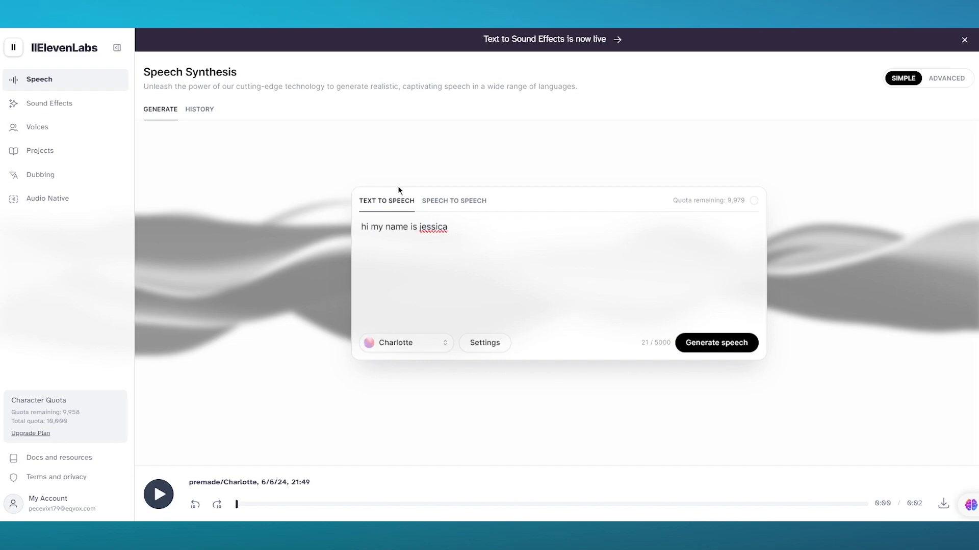
# Switch to Advanced mode, append 'and i am glad to meet you', and show the model list.
pyautogui.click(947, 84)
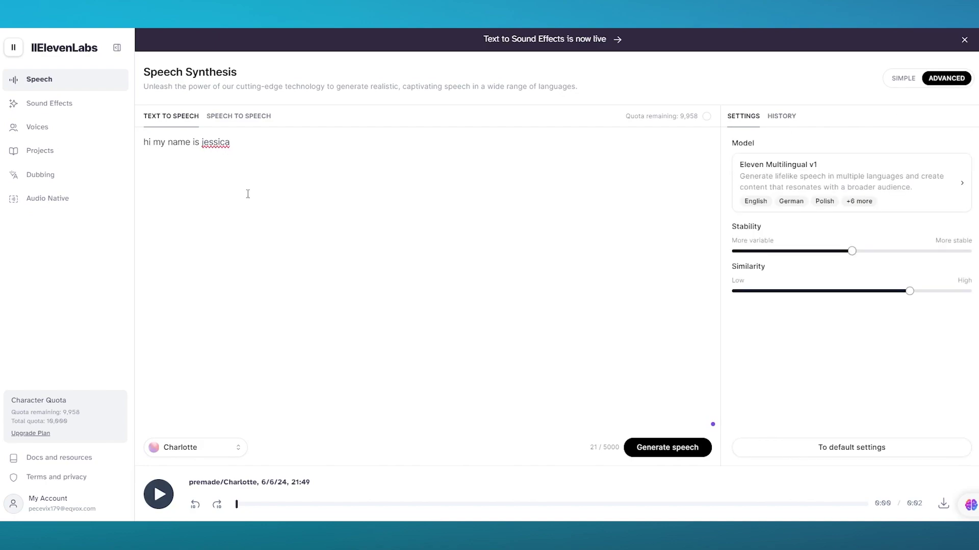
pyautogui.doubleClick(267, 161)
pyautogui.click(270, 152)
pyautogui.write('and i am glad to meet you')
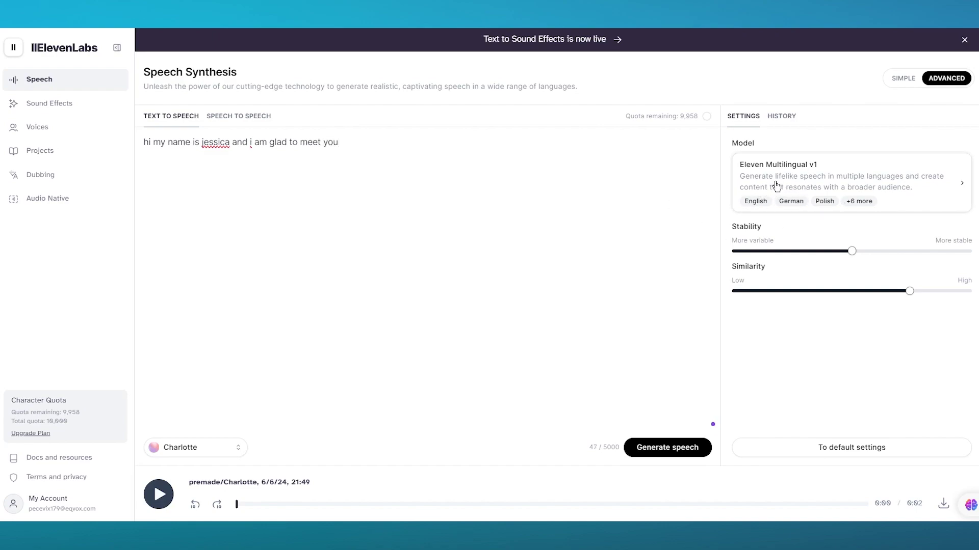
pyautogui.click(758, 204)
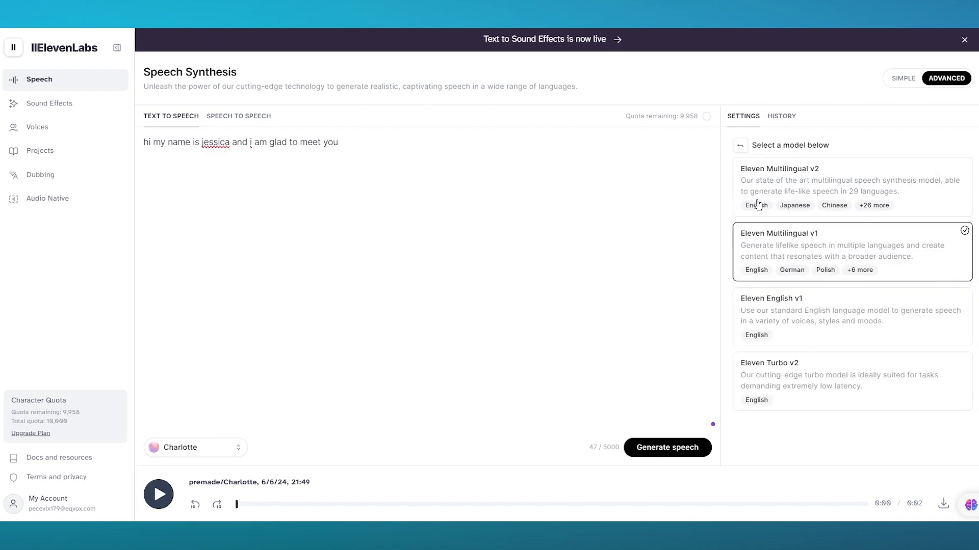
# Set the model to Eleven Multilingual v2 after briefly trying Eleven Turbo v2.
pyautogui.click(832, 194)
pyautogui.click(760, 206)
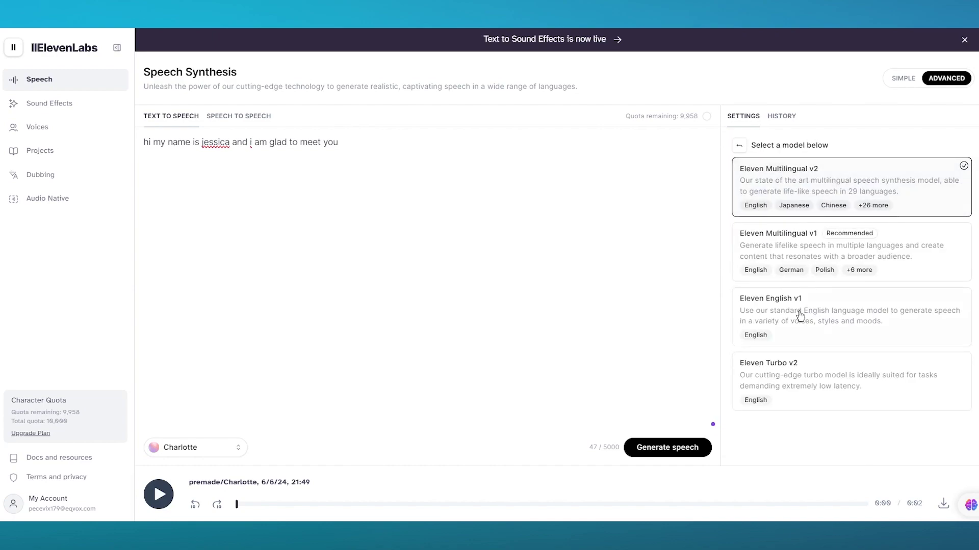
pyautogui.click(805, 361)
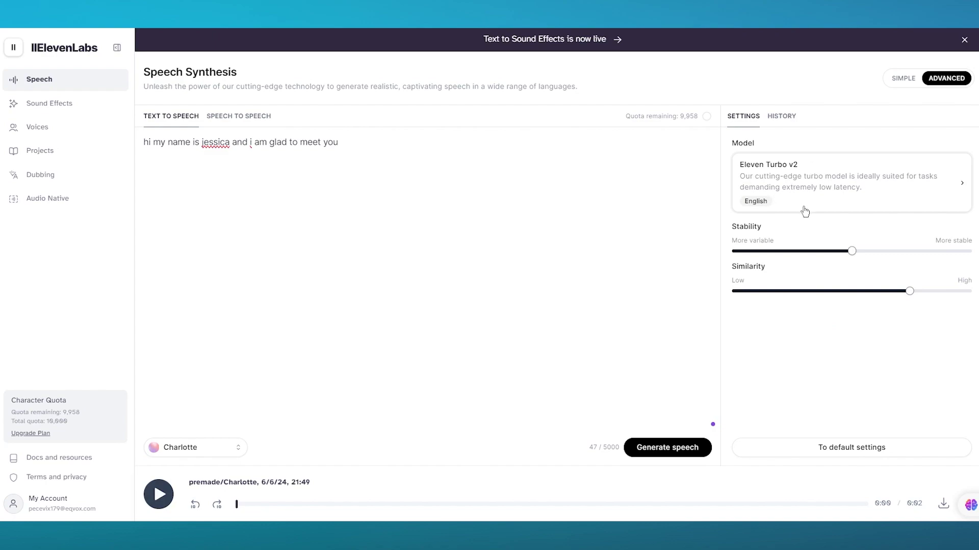
pyautogui.click(856, 206)
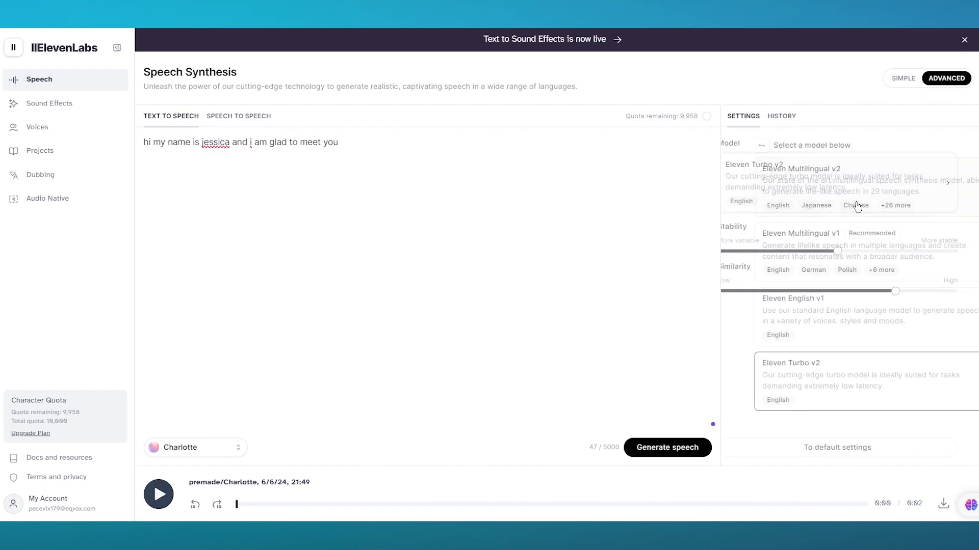
pyautogui.moveTo(857, 207)
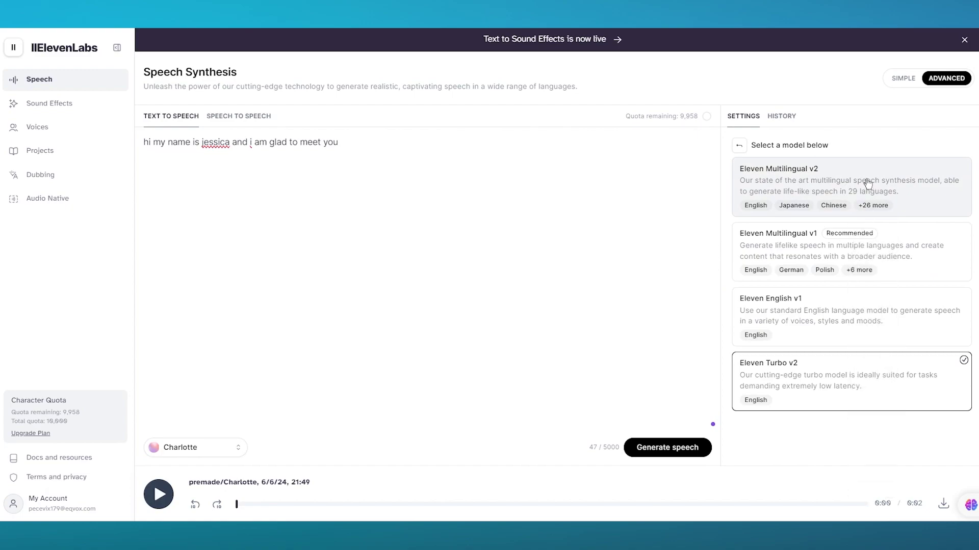
pyautogui.click(867, 185)
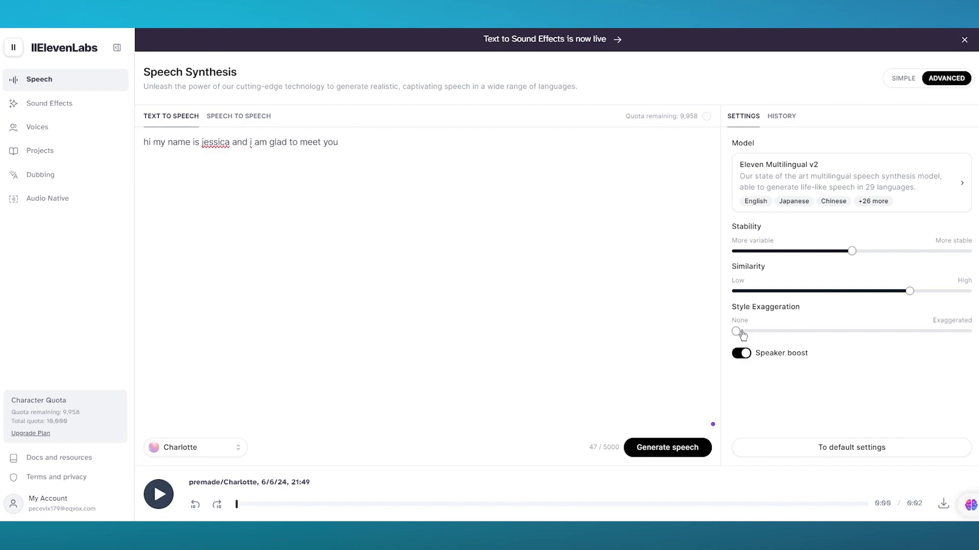
# Max out Style Exaggeration, Similarity and Stability, then generate a clip and stop its playback.
pyautogui.moveTo(737, 332)
pyautogui.moveTo(845, 338); pyautogui.dragTo(967, 332)
pyautogui.moveTo(910, 291); pyautogui.dragTo(972, 293)
pyautogui.moveTo(851, 251); pyautogui.dragTo(970, 251)
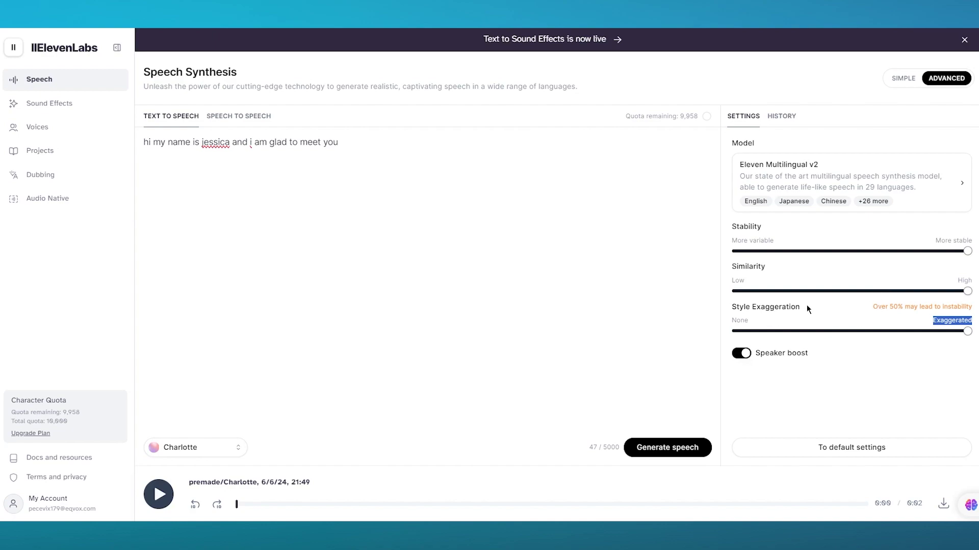
pyautogui.click(662, 448)
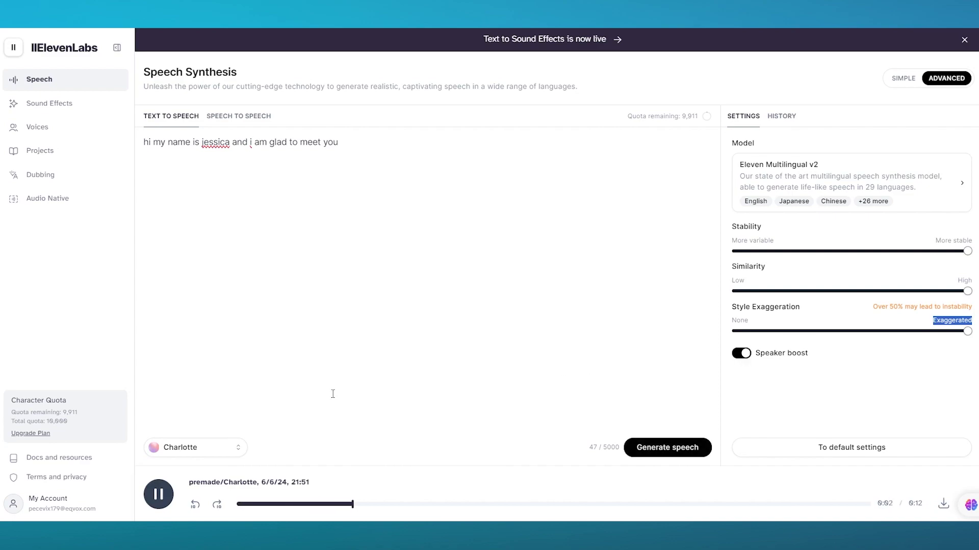
pyautogui.click(162, 506)
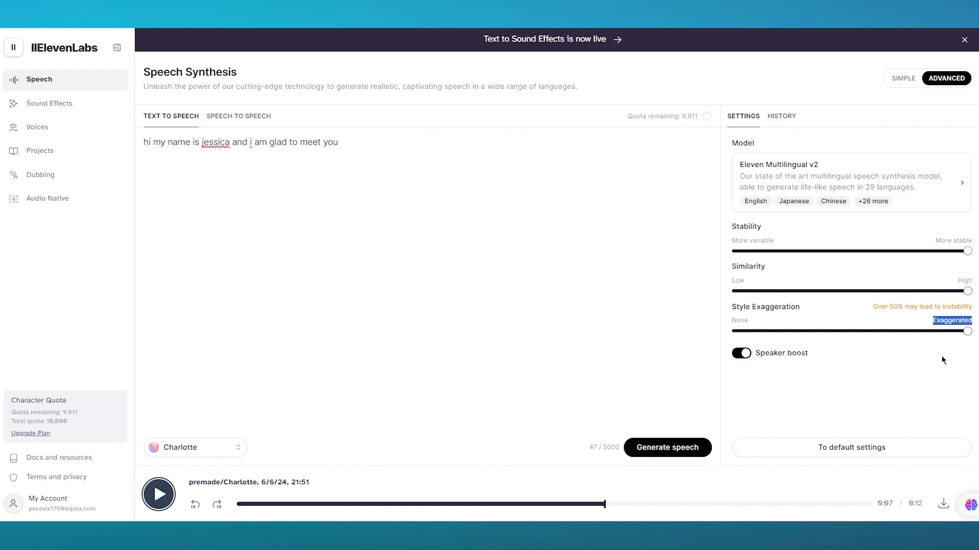
# Lower Style Exaggeration to about a quarter, Similarity to about 71%, Stability to 58%, and regenerate.
pyautogui.moveTo(967, 332); pyautogui.dragTo(813, 337)
pyautogui.moveTo(925, 293); pyautogui.dragTo(877, 301)
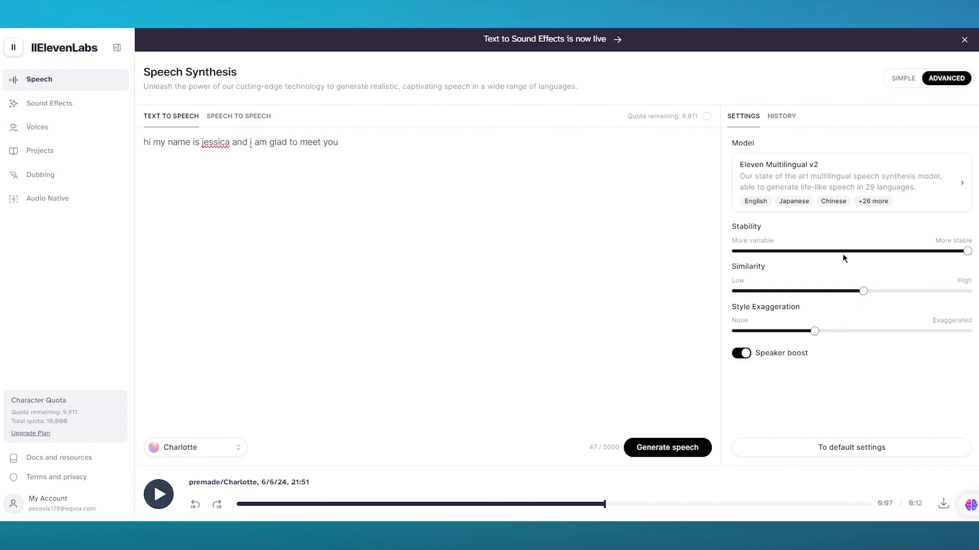
pyautogui.moveTo(833, 253); pyautogui.dragTo(872, 255)
pyautogui.click(670, 448)
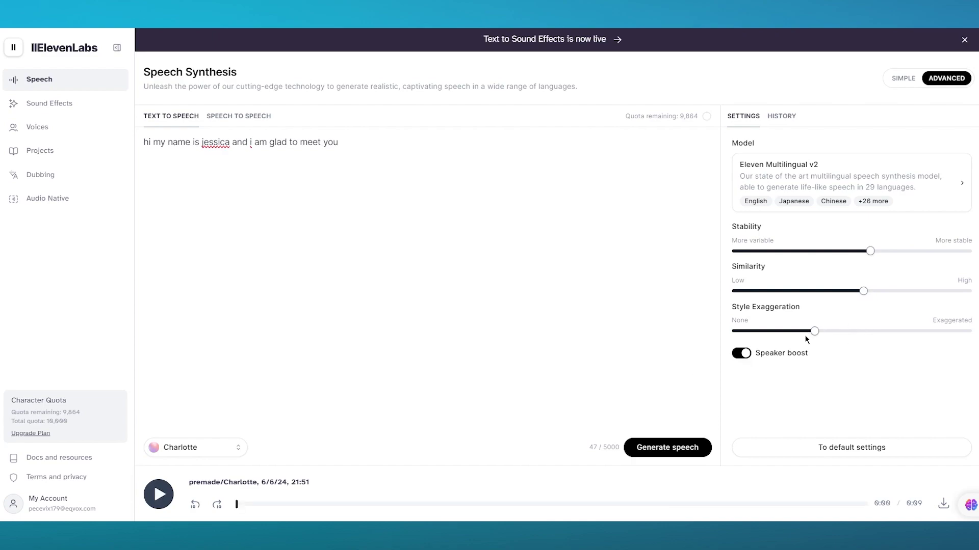
# Reduce Style Exaggeration, Similarity and Stability further and generate another Charlotte clip.
pyautogui.moveTo(814, 332); pyautogui.dragTo(768, 336)
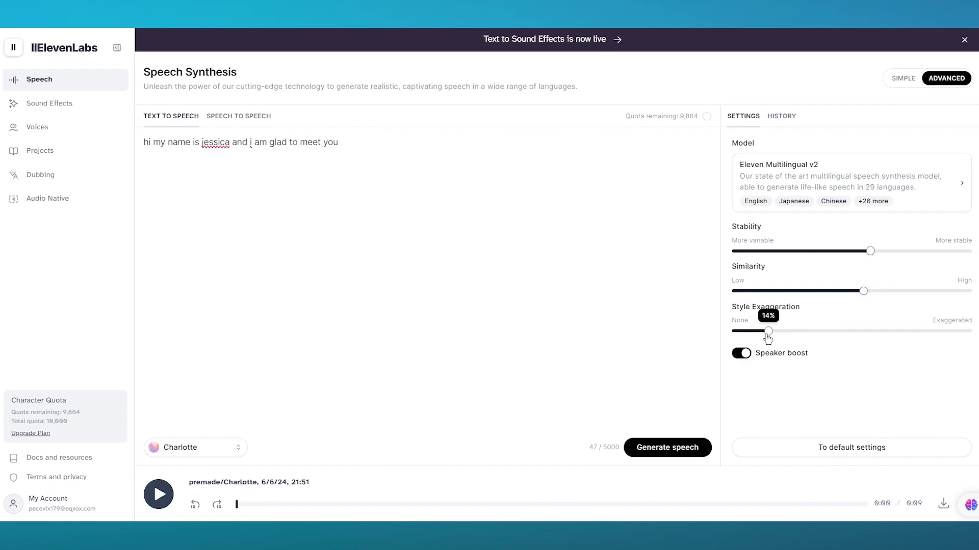
pyautogui.moveTo(863, 292); pyautogui.dragTo(786, 292)
pyautogui.moveTo(870, 258); pyautogui.dragTo(815, 261)
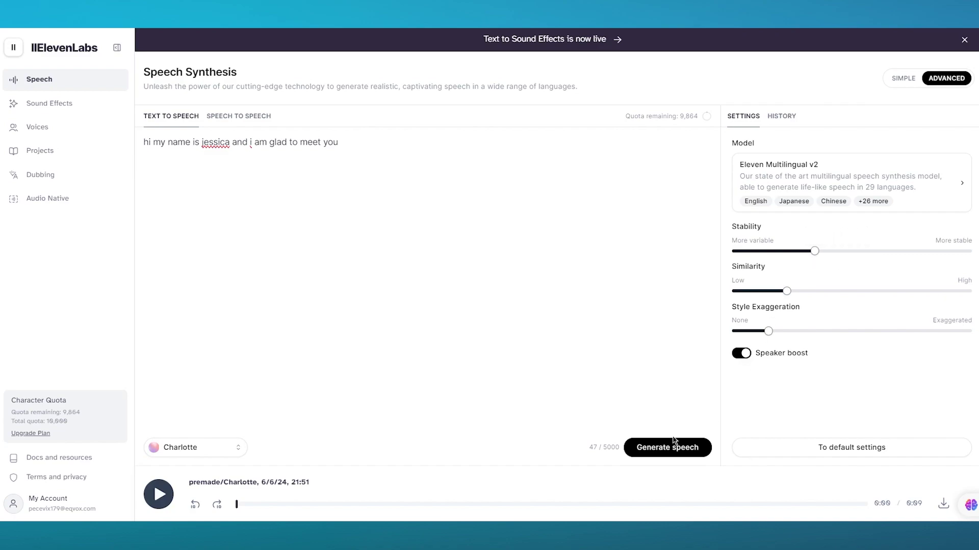
pyautogui.click(665, 451)
# Raise Style Exaggeration to 23%, lower Similarity, raise Stability slightly, and generate a clip.
pyautogui.moveTo(769, 331); pyautogui.dragTo(790, 333)
pyautogui.moveTo(787, 291); pyautogui.dragTo(763, 292)
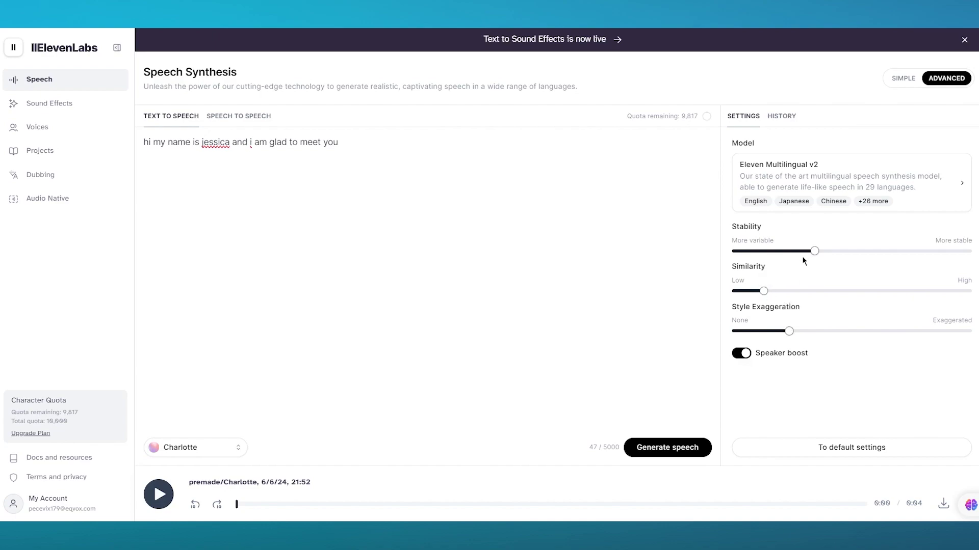
pyautogui.moveTo(814, 251); pyautogui.dragTo(843, 252)
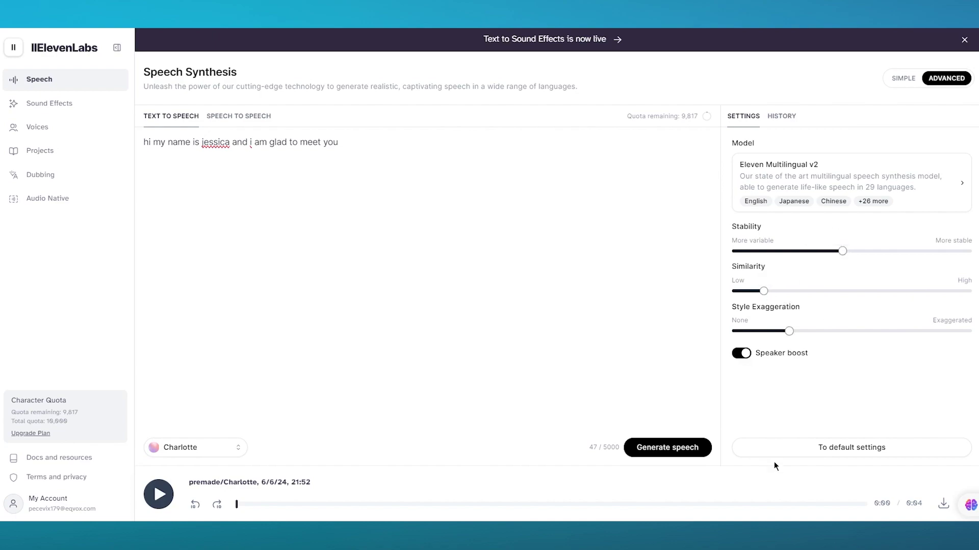
pyautogui.click(659, 454)
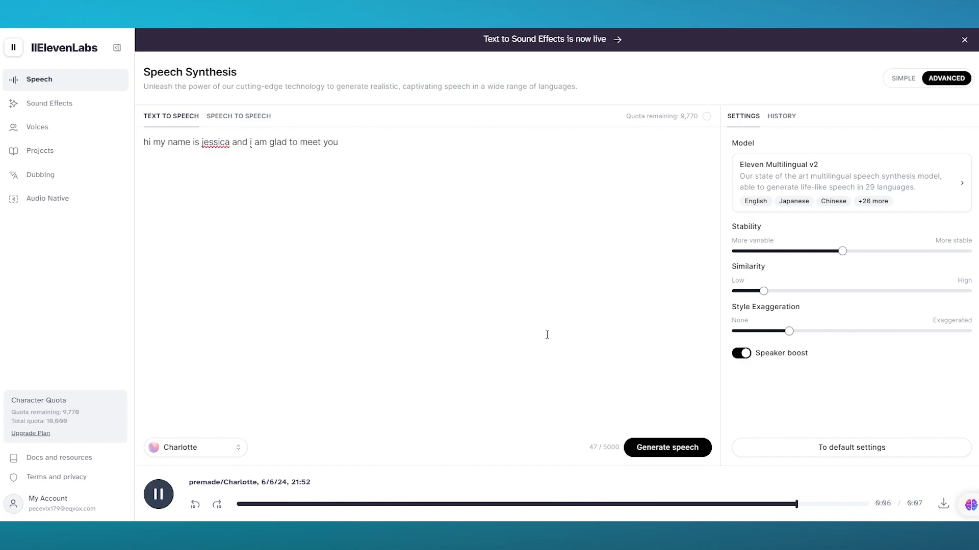
# Drop Style Exaggeration to 12% and Stability to about a third, then generate again.
pyautogui.moveTo(789, 331); pyautogui.dragTo(762, 332)
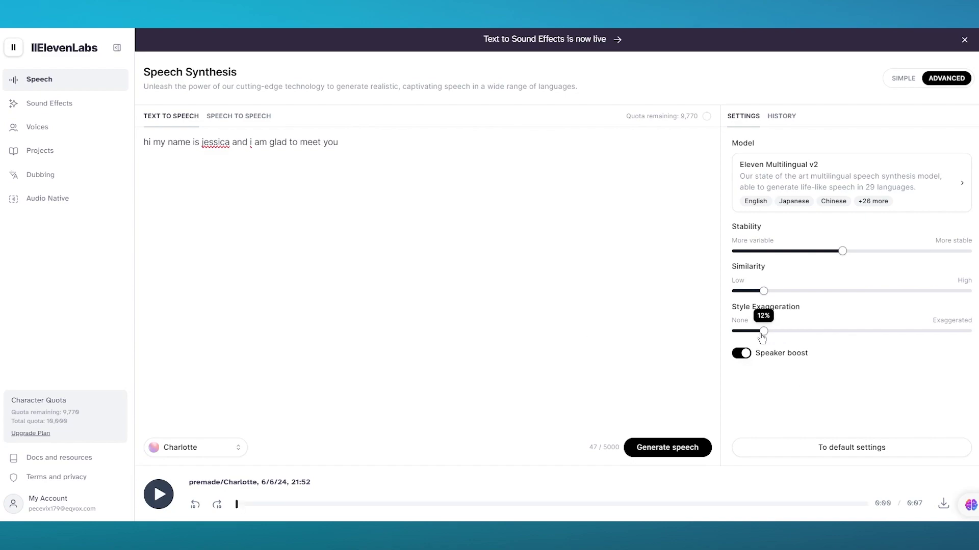
pyautogui.moveTo(841, 252); pyautogui.dragTo(819, 253)
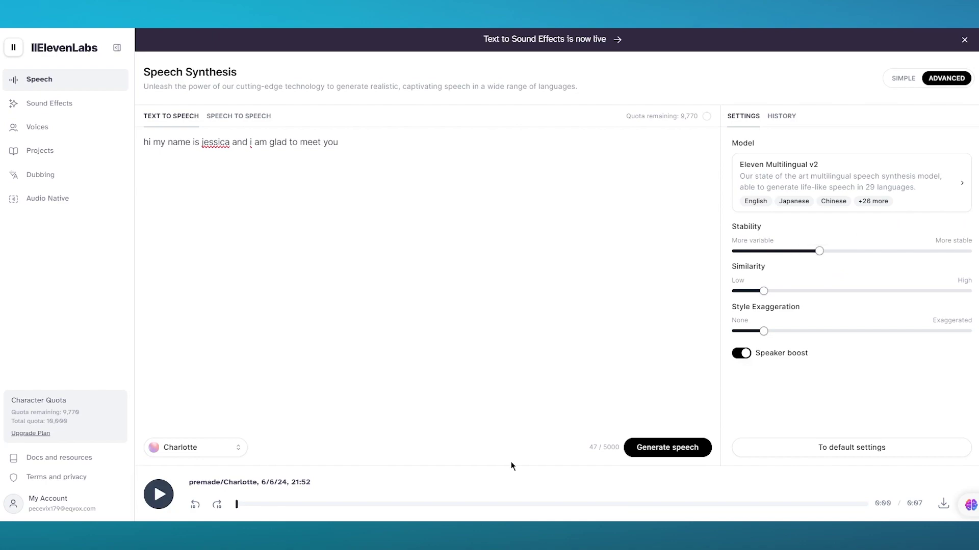
pyautogui.click(640, 451)
pyautogui.moveTo(819, 257)
pyautogui.moveTo(763, 294)
pyautogui.moveTo(763, 334)
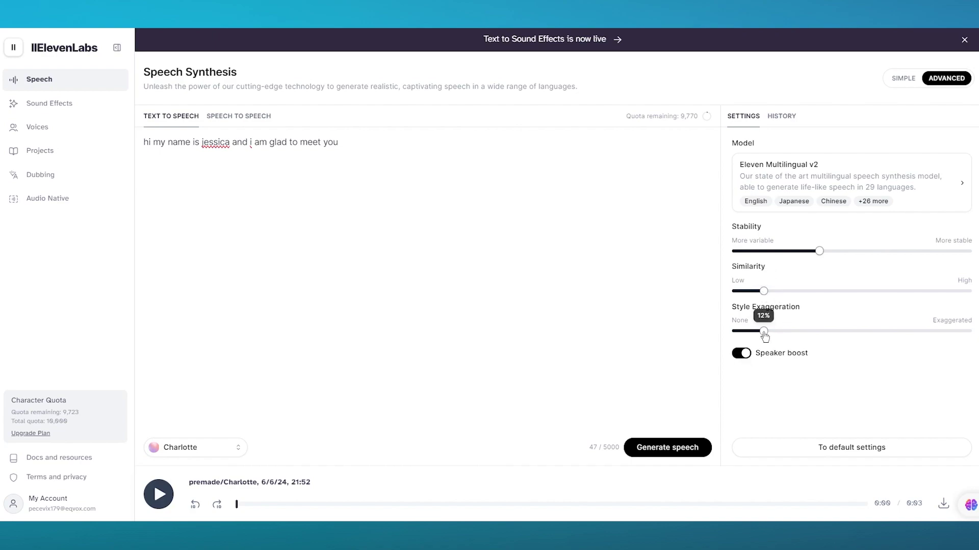